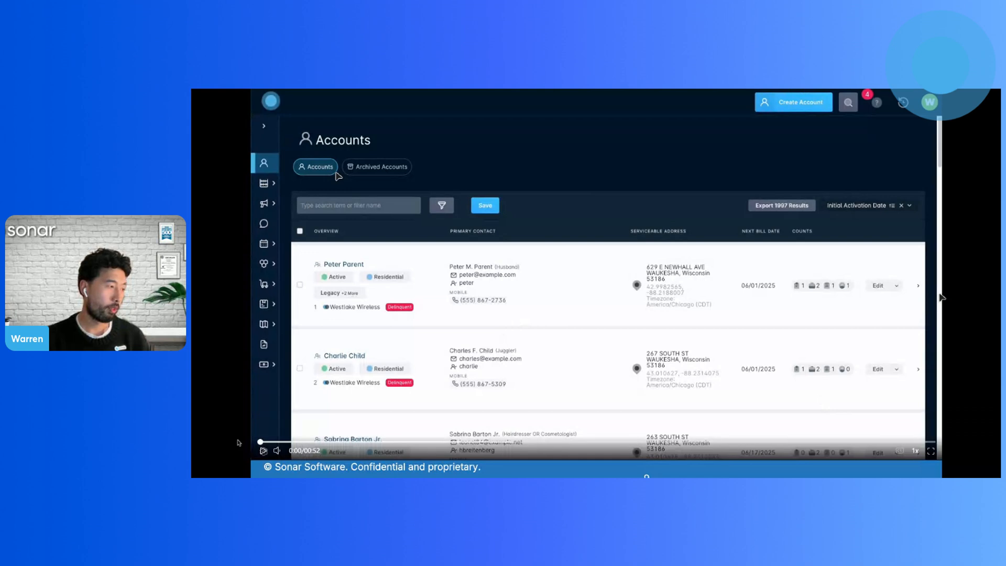
Step: Play the demo clip on creating the Go George Template, pausing around the Companies and Account Types selection
click(264, 450)
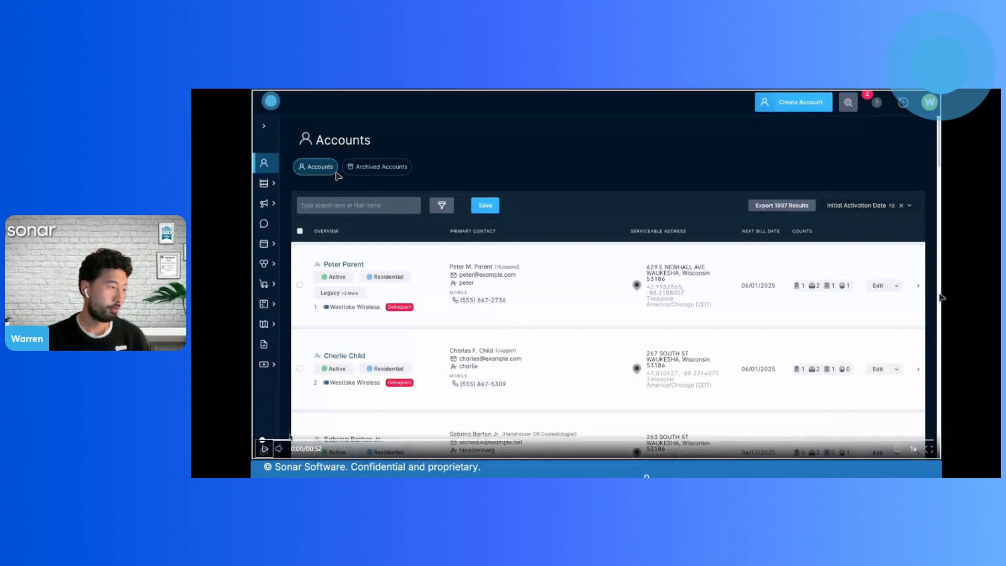
mouse_move(284, 445)
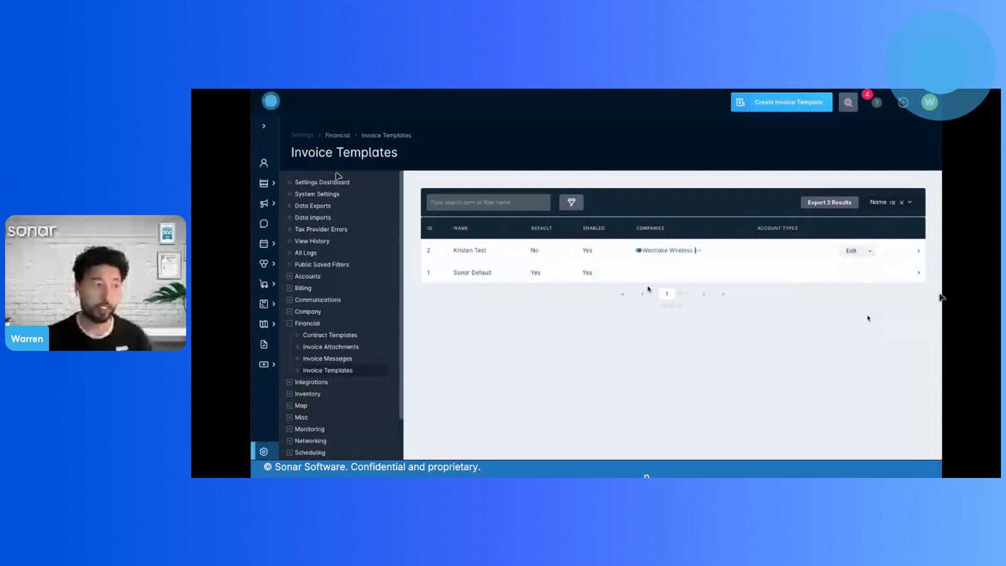
key(space)
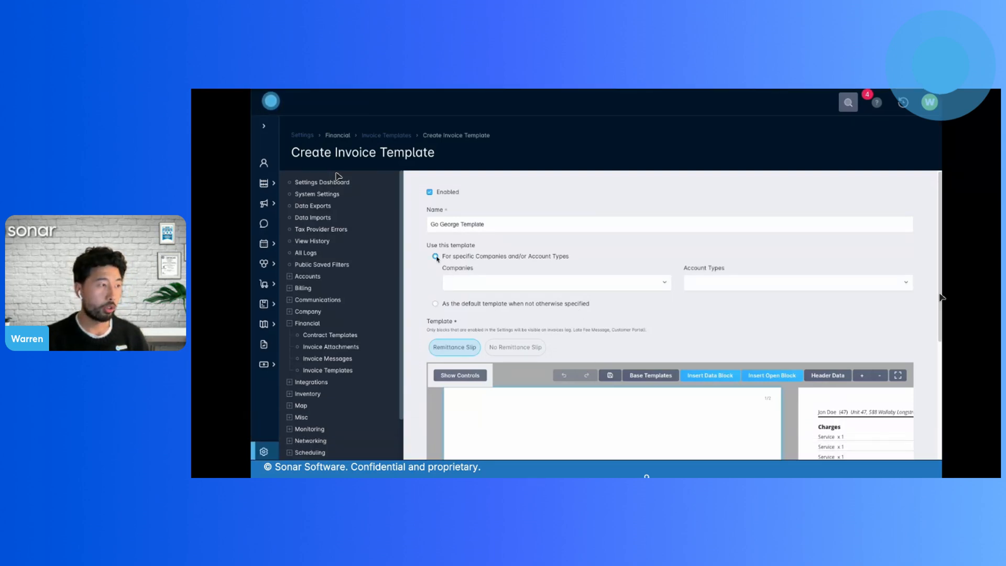
click(780, 241)
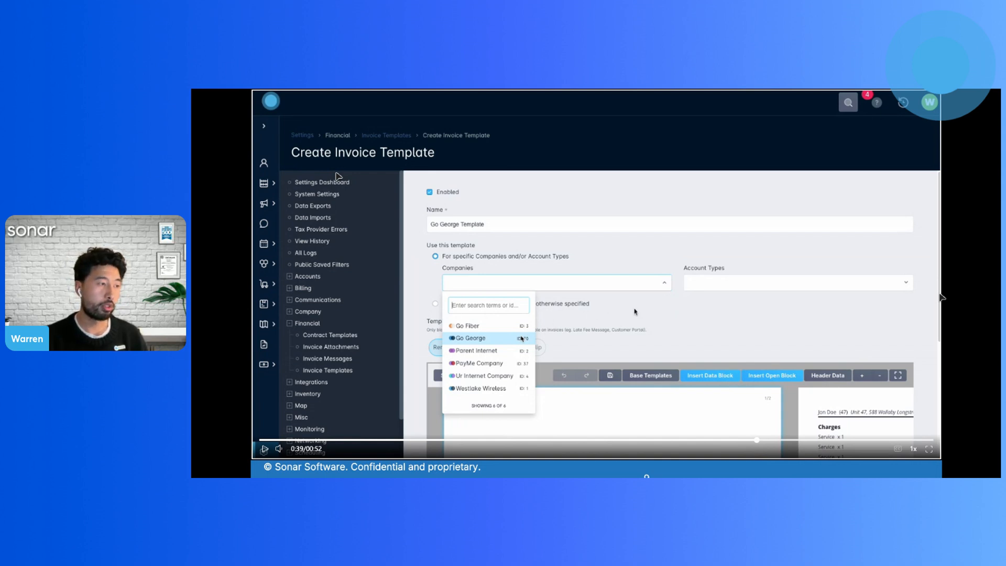
click(663, 307)
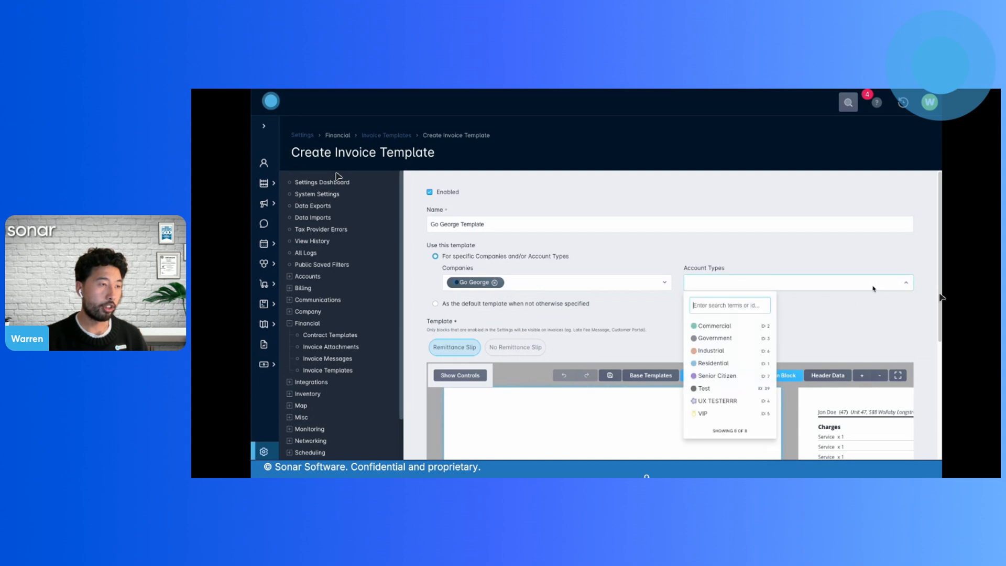
click(941, 297)
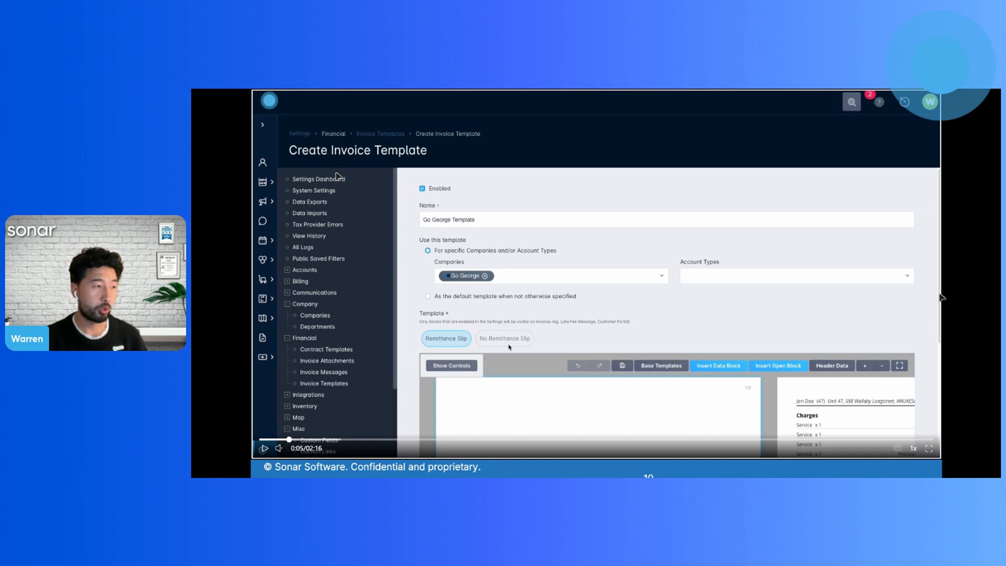
Step: Play the demo clip on the invoice template editor, pausing at its pages, base template, display controls and preview dialog
click(663, 321)
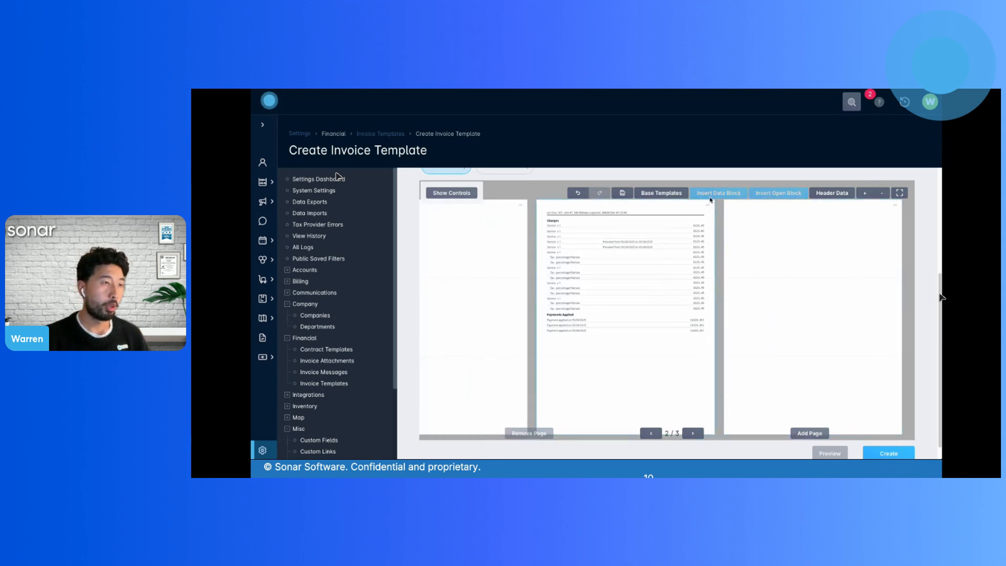
click(632, 227)
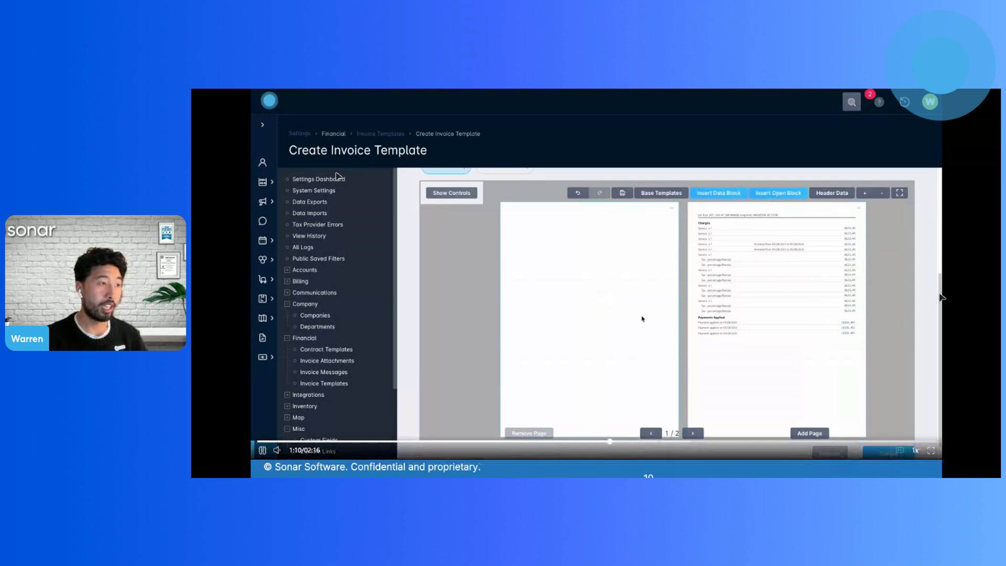
key(space)
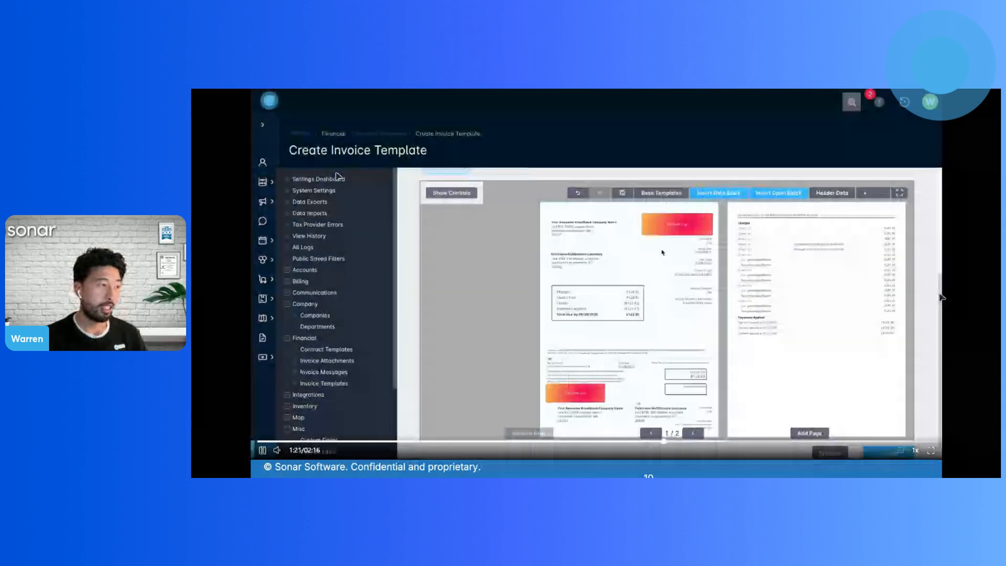
click(661, 253)
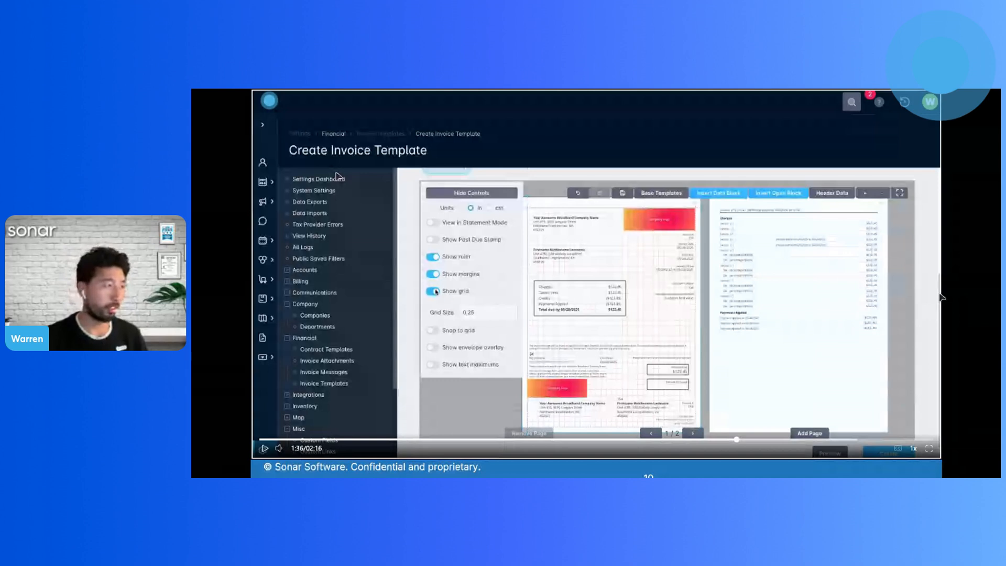
click(940, 296)
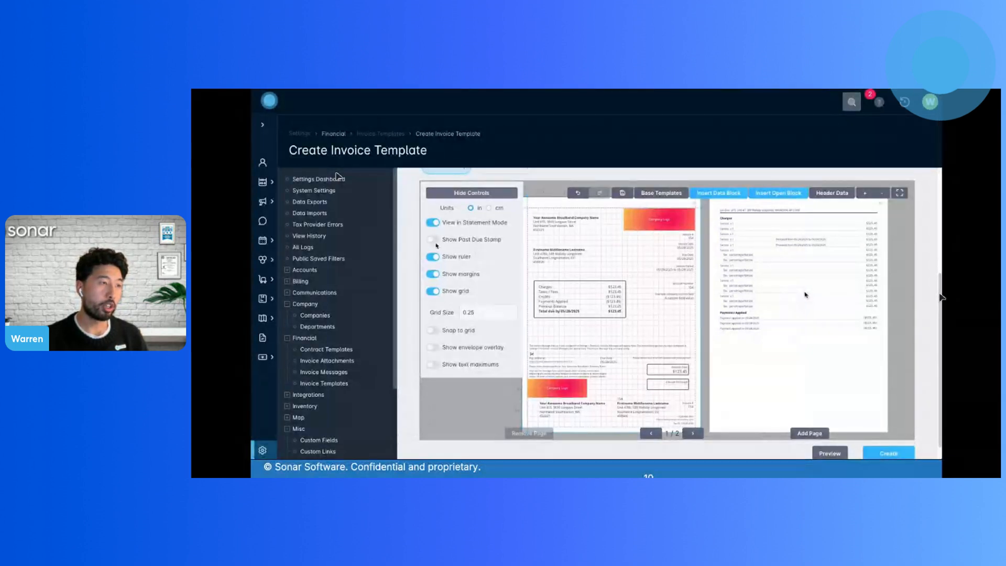
click(768, 295)
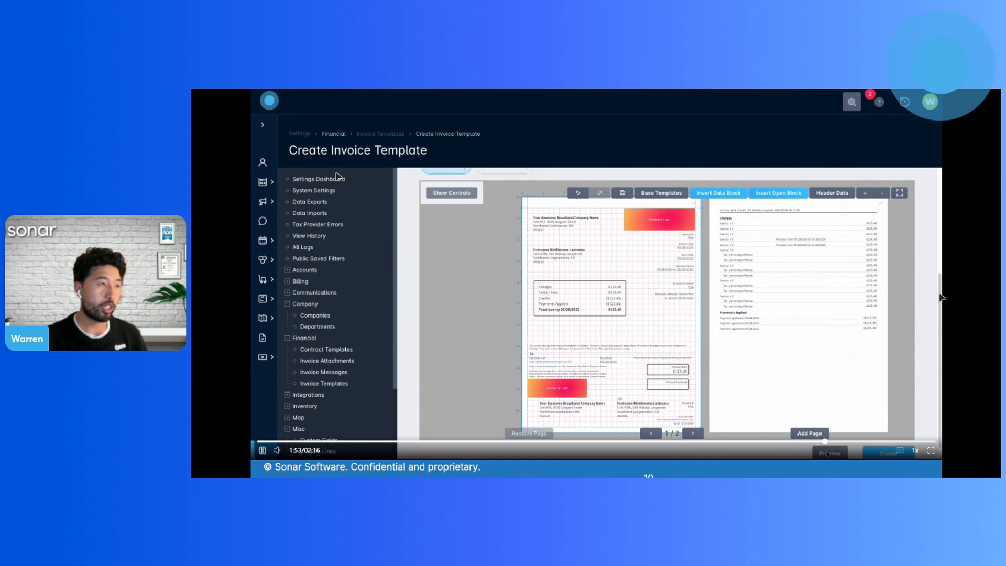
key(space)
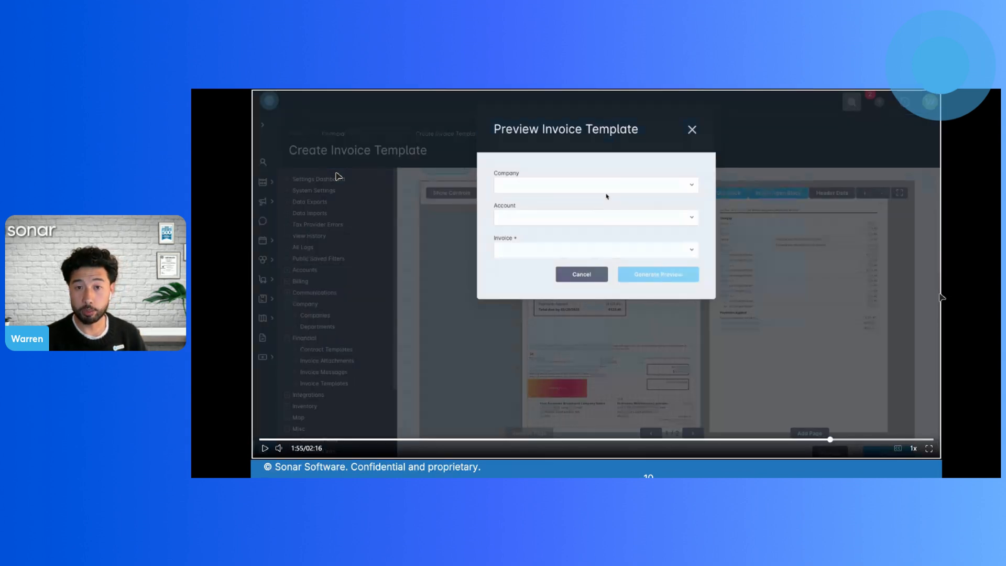
key(space)
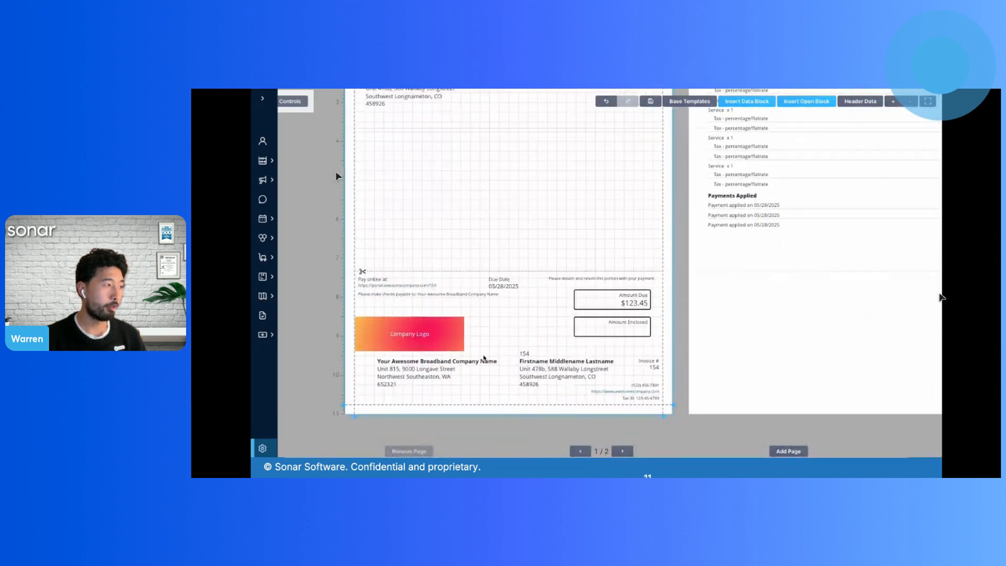
Step: Delete the company logo block and the number block above the customer address from the remittance slip
click(392, 325)
click(386, 291)
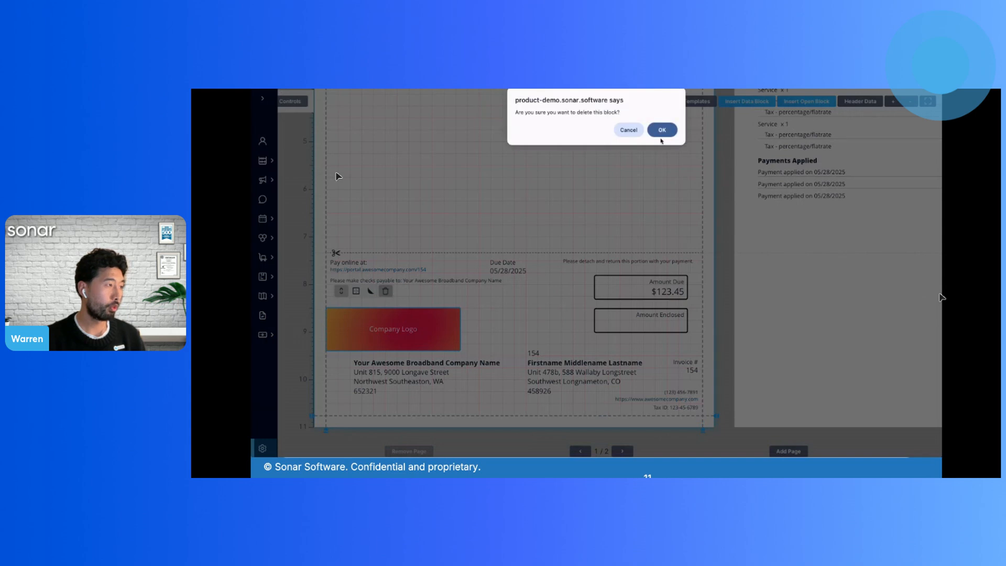
click(662, 130)
click(538, 352)
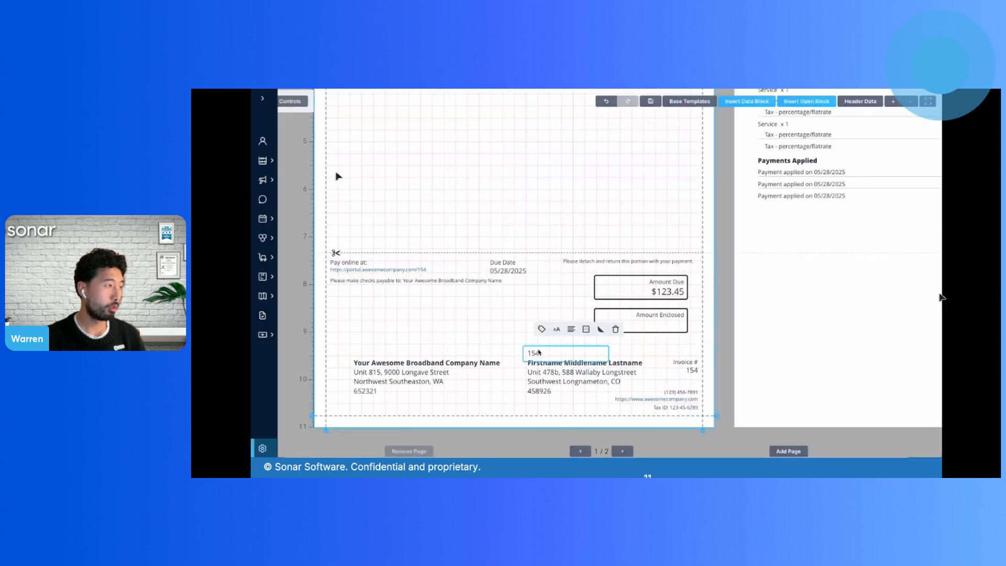
click(615, 329)
click(668, 129)
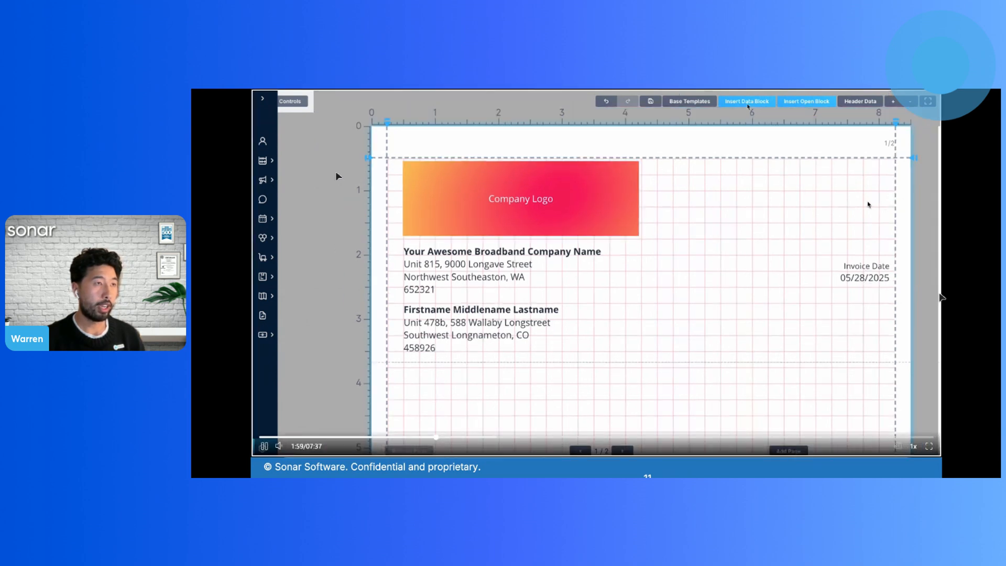
Step: Insert an Invoice Summary data block and move it up into the empty area beside the customer address
click(868, 204)
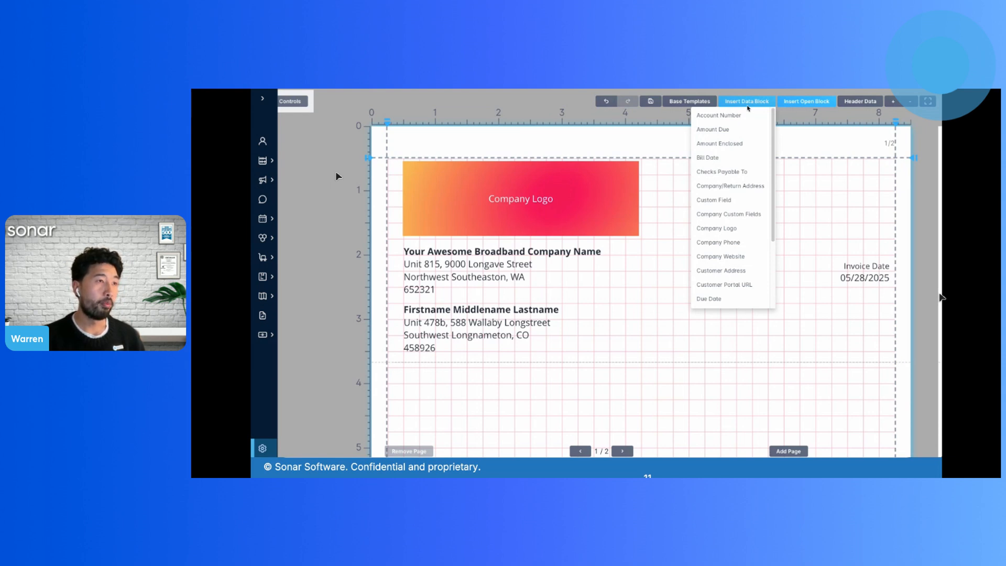
scroll(750, 251, down, 2)
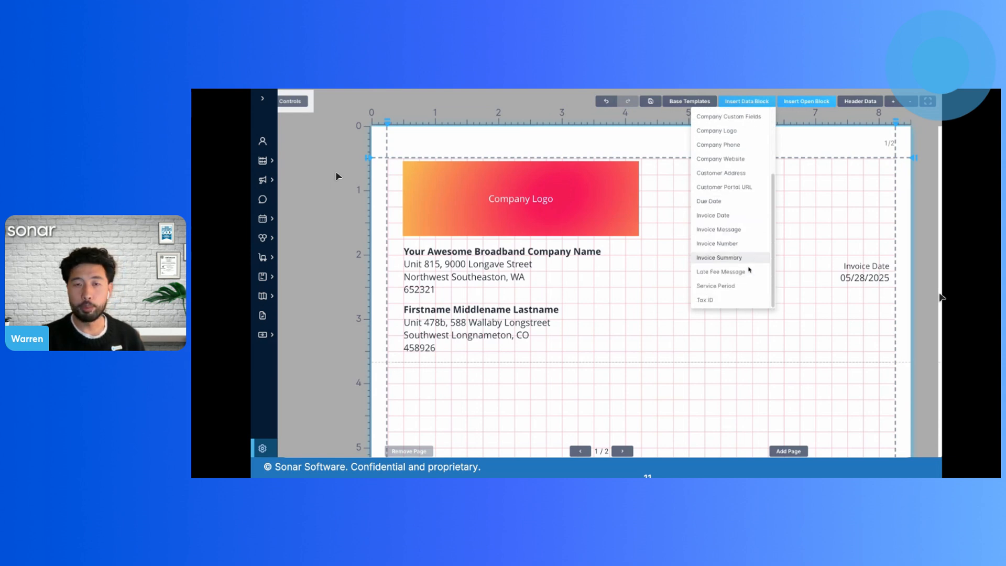
click(747, 259)
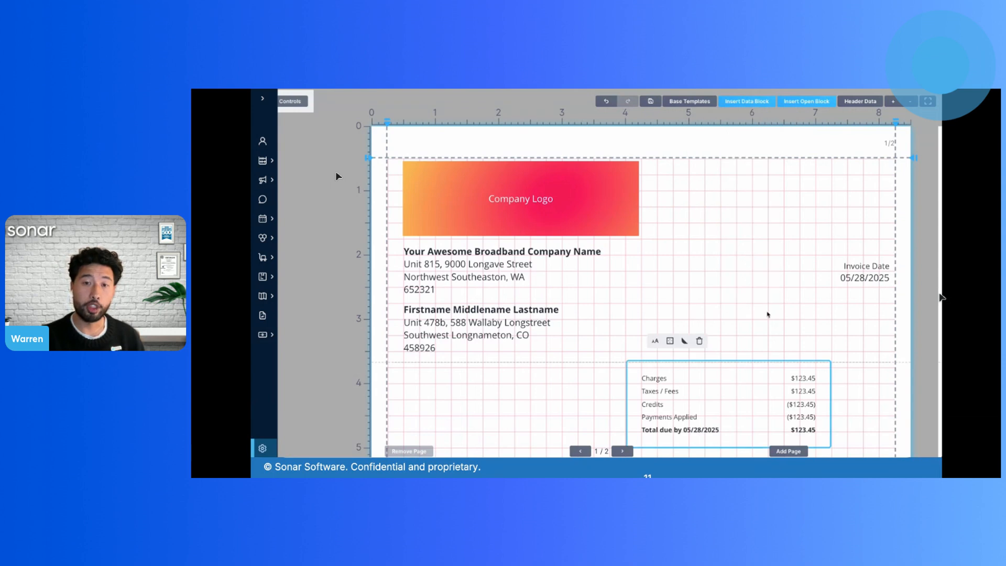
drag(757, 381, 727, 300)
click(591, 210)
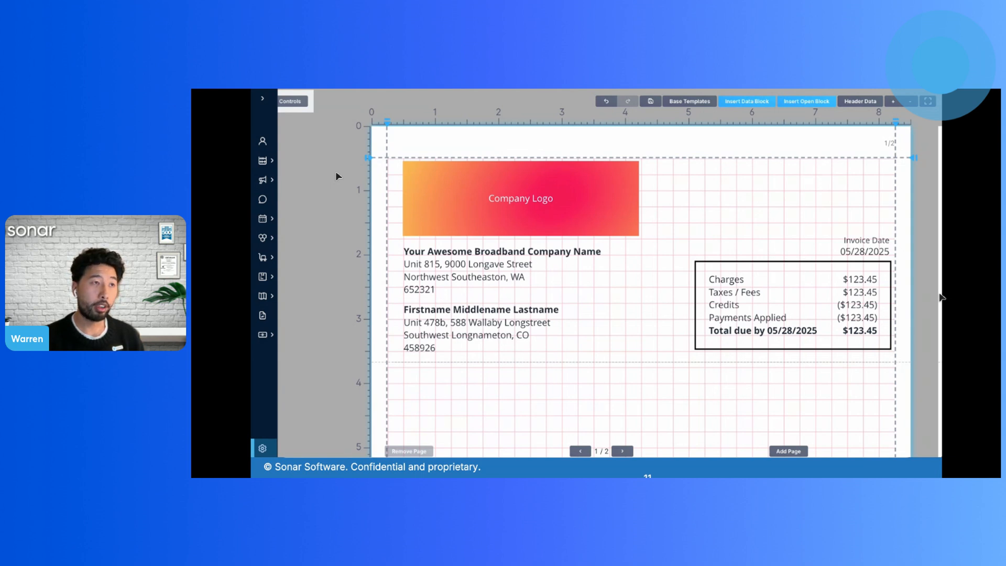
Step: Enter INVOICE in the text block above the invoice date and format it bold at size 16
mouse_move(940, 295)
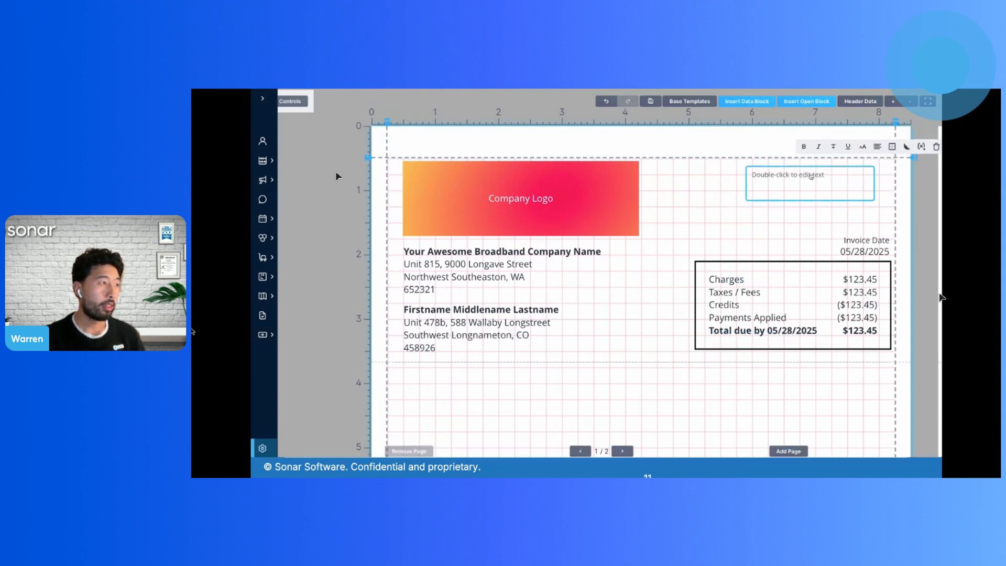
click(600, 300)
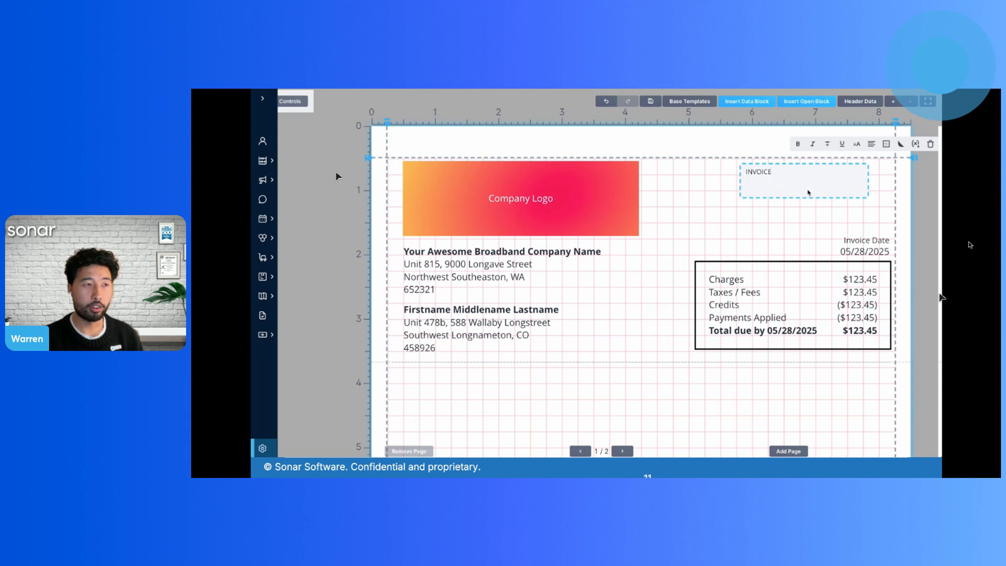
click(804, 173)
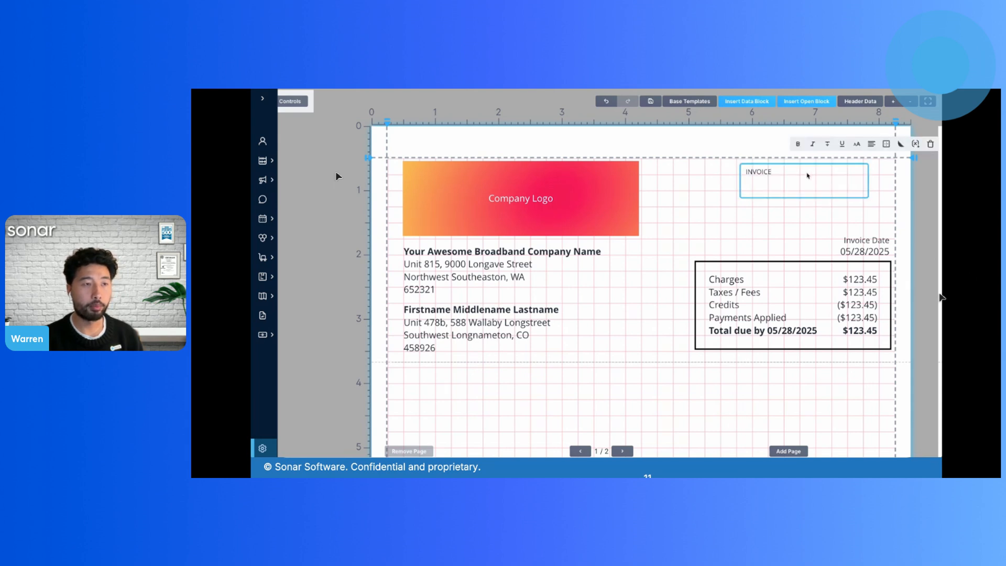
click(798, 144)
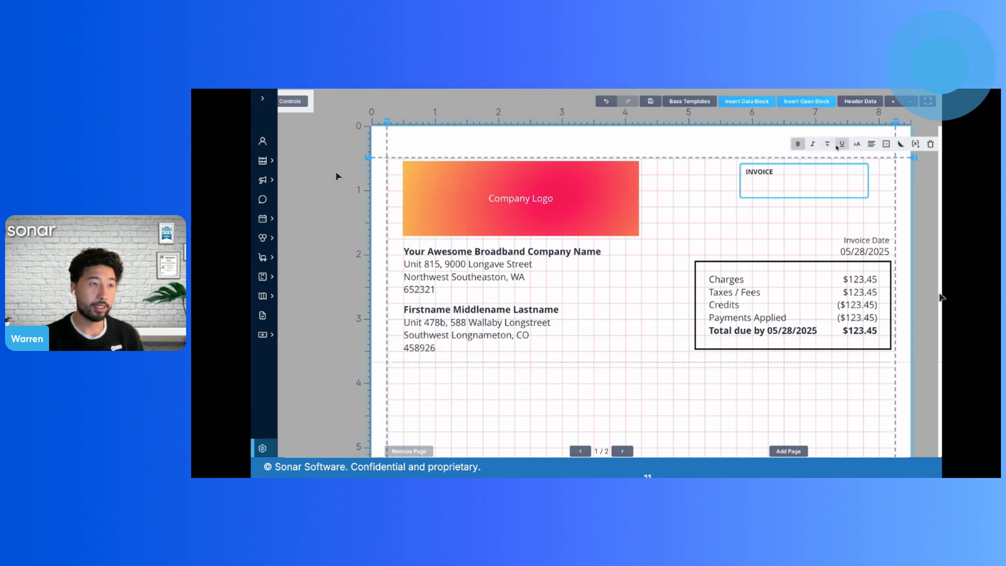
click(857, 144)
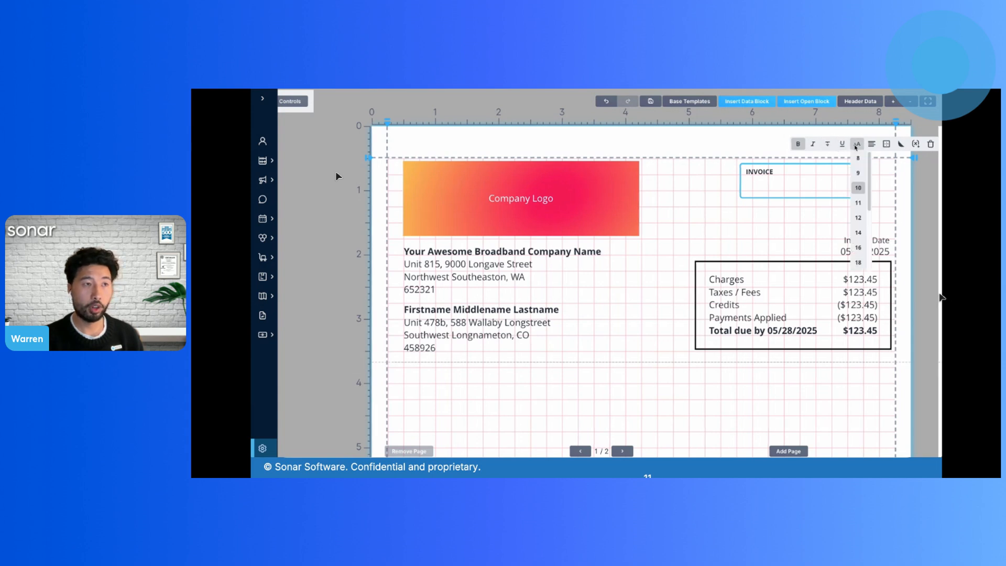
click(858, 248)
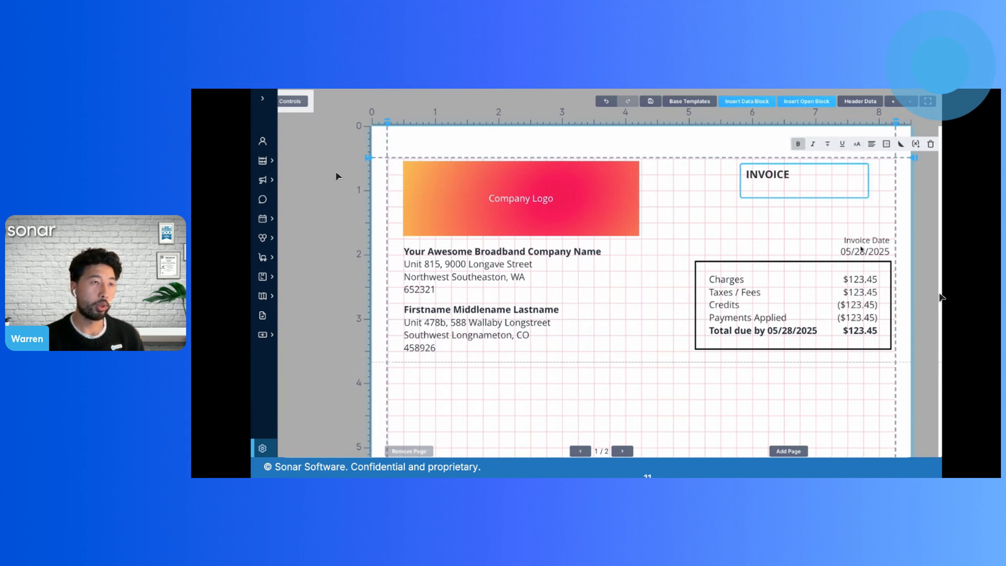
Step: Right-align the INVOICE text and shrink its block from the lower-left corner
click(870, 145)
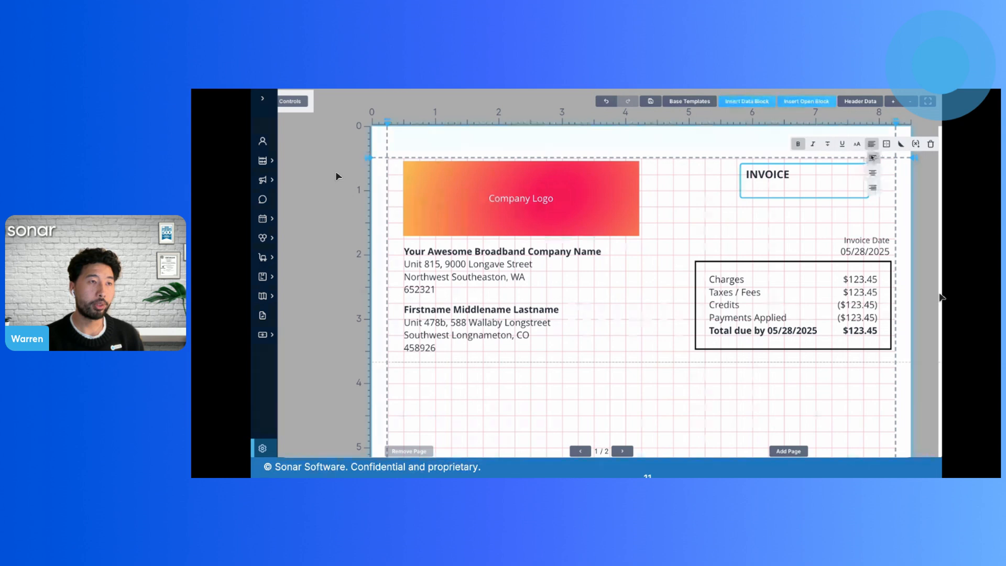
click(871, 184)
drag(743, 199, 843, 188)
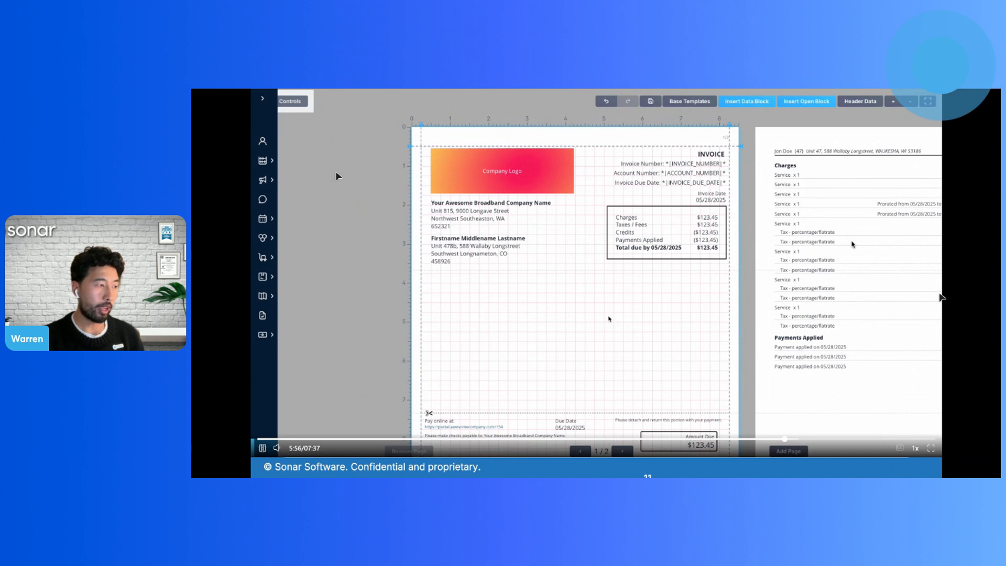
Step: Advance to the next demo clip and review the No Remittance Slip version of the invoice template
click(720, 318)
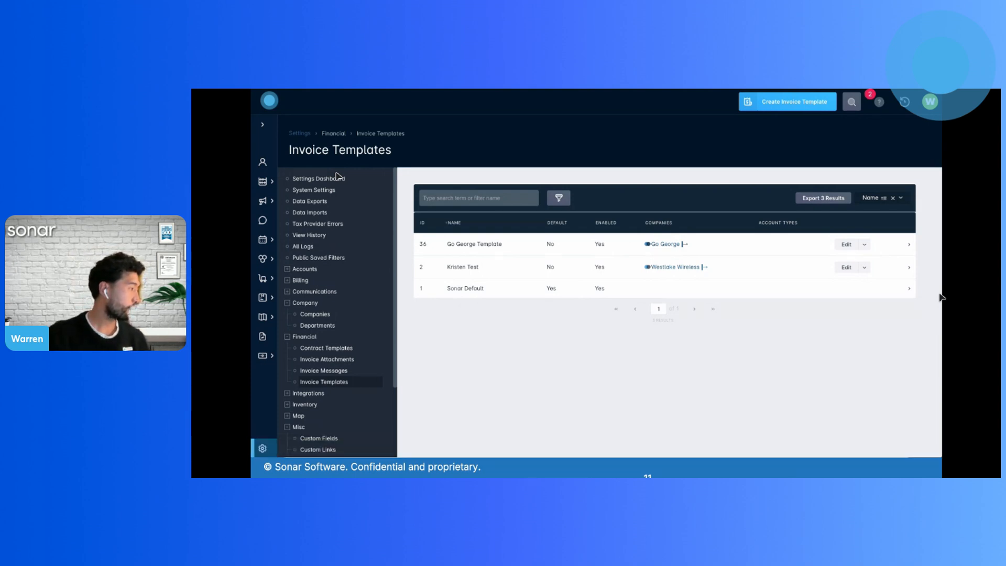
key(Right)
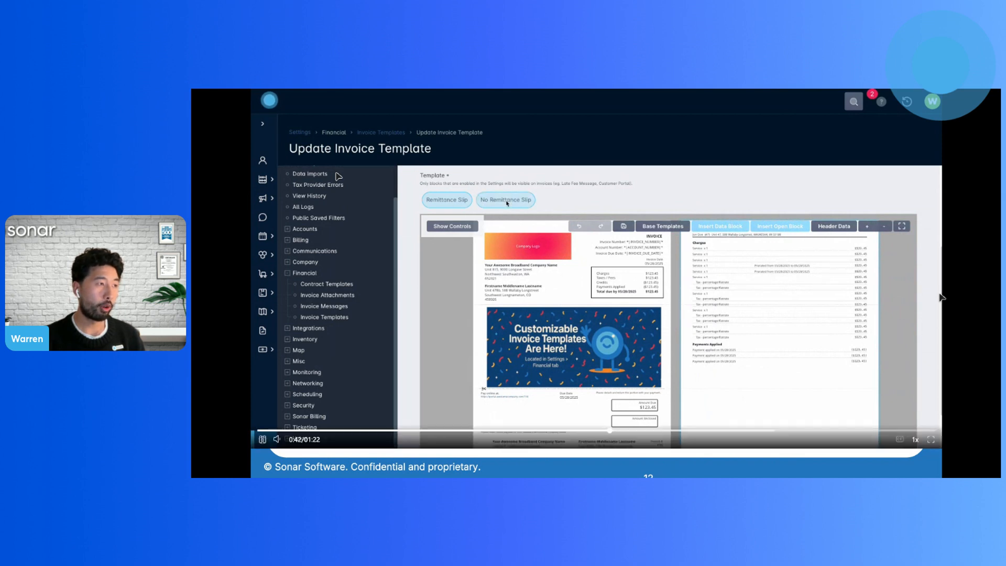
key(space)
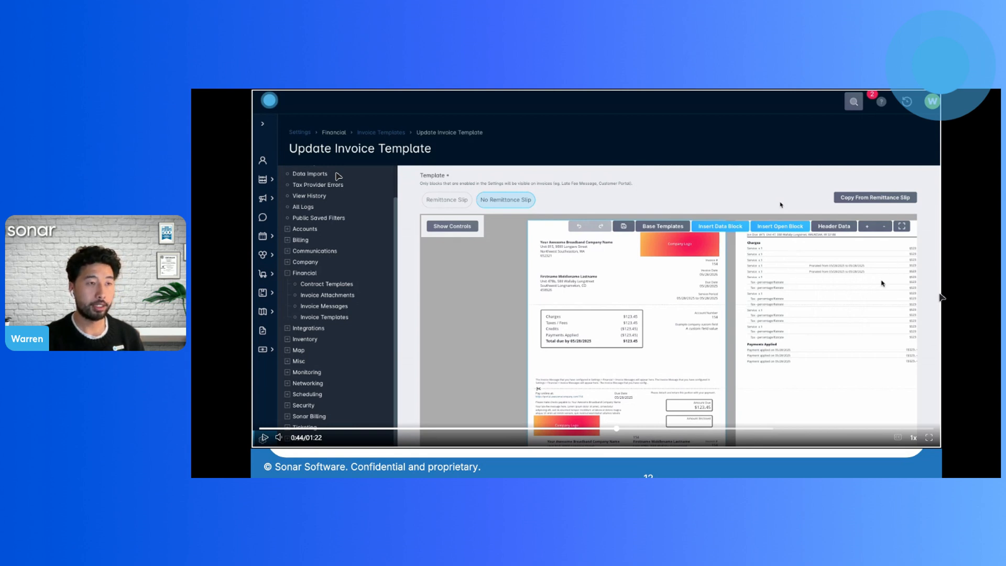
click(781, 204)
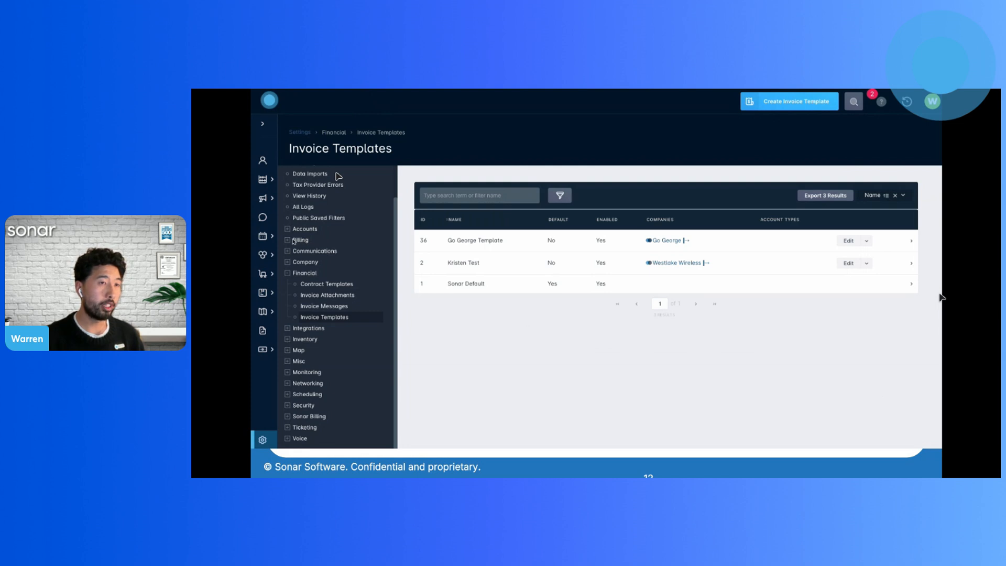
Step: Turn on Enable Invoice Templates in the Billing Settings and save the settings
click(801, 281)
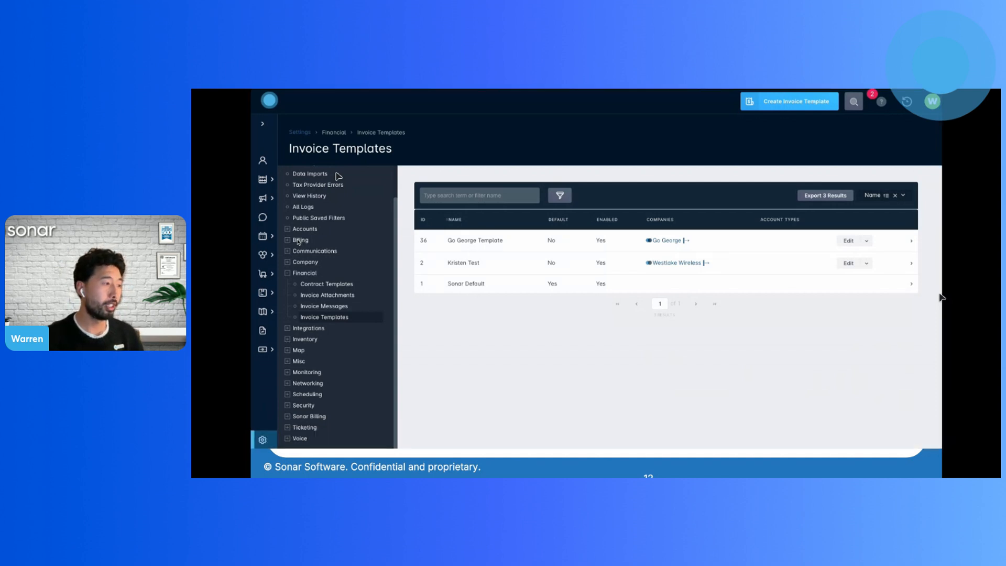
click(768, 282)
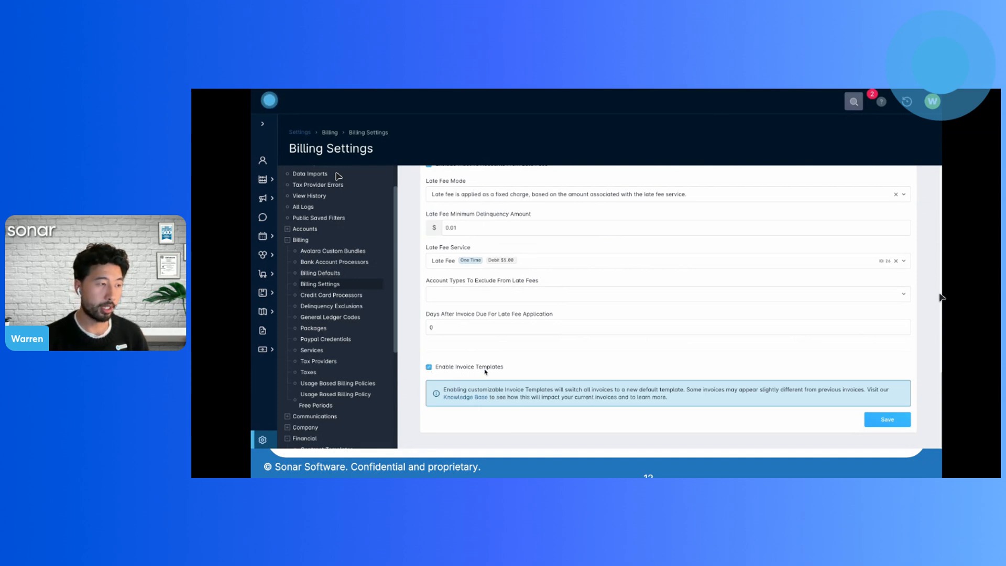
click(882, 420)
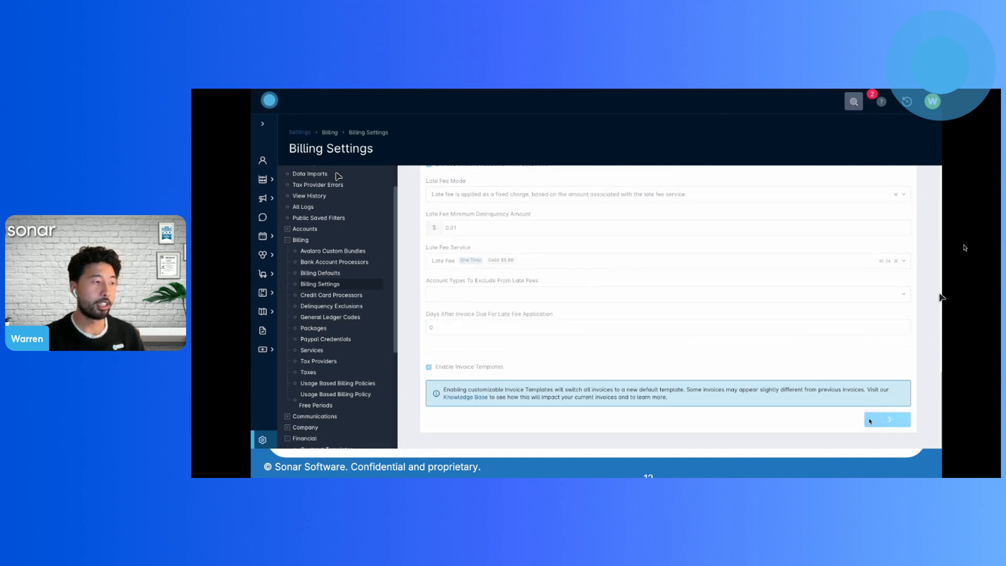